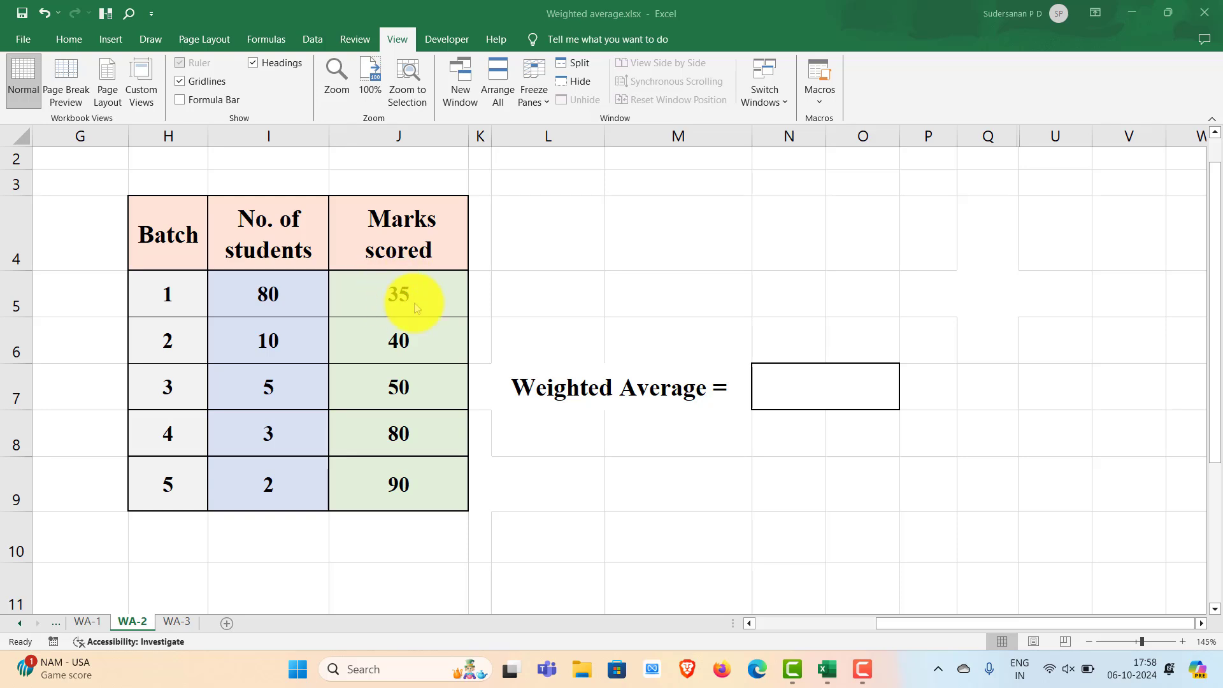
Insert the average of marks J5:J9 into J10, giving 59, and select it
drag(399, 294, 382, 528)
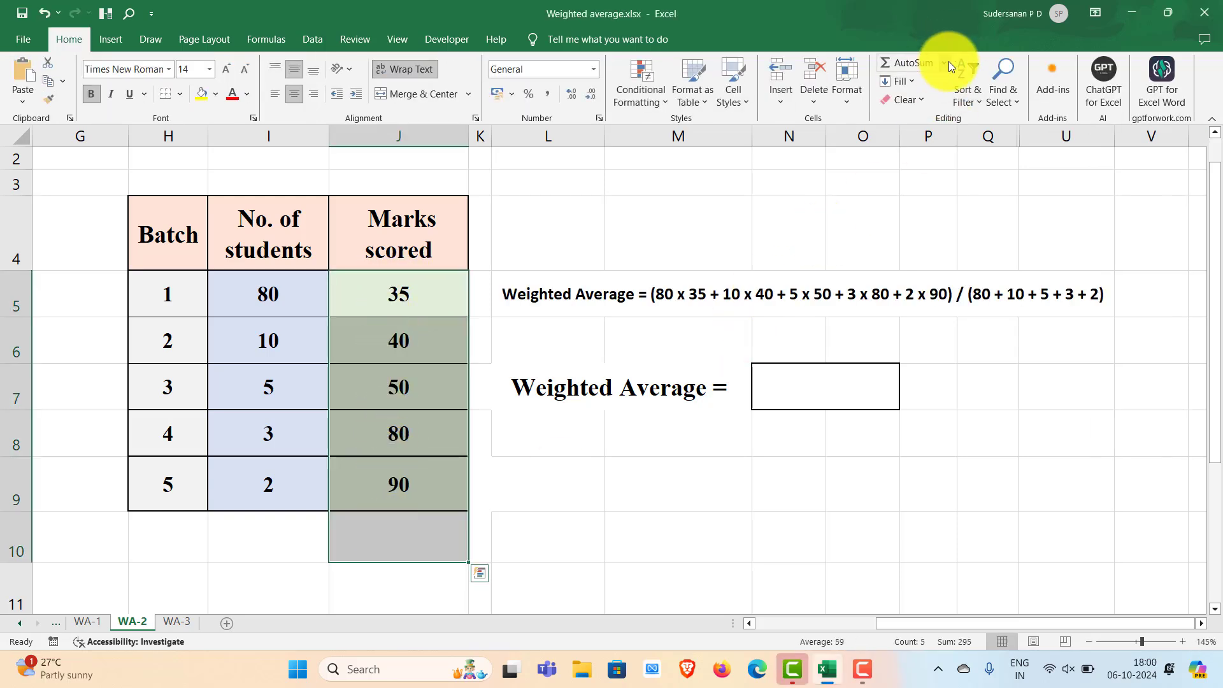
click(948, 61)
click(914, 101)
click(433, 541)
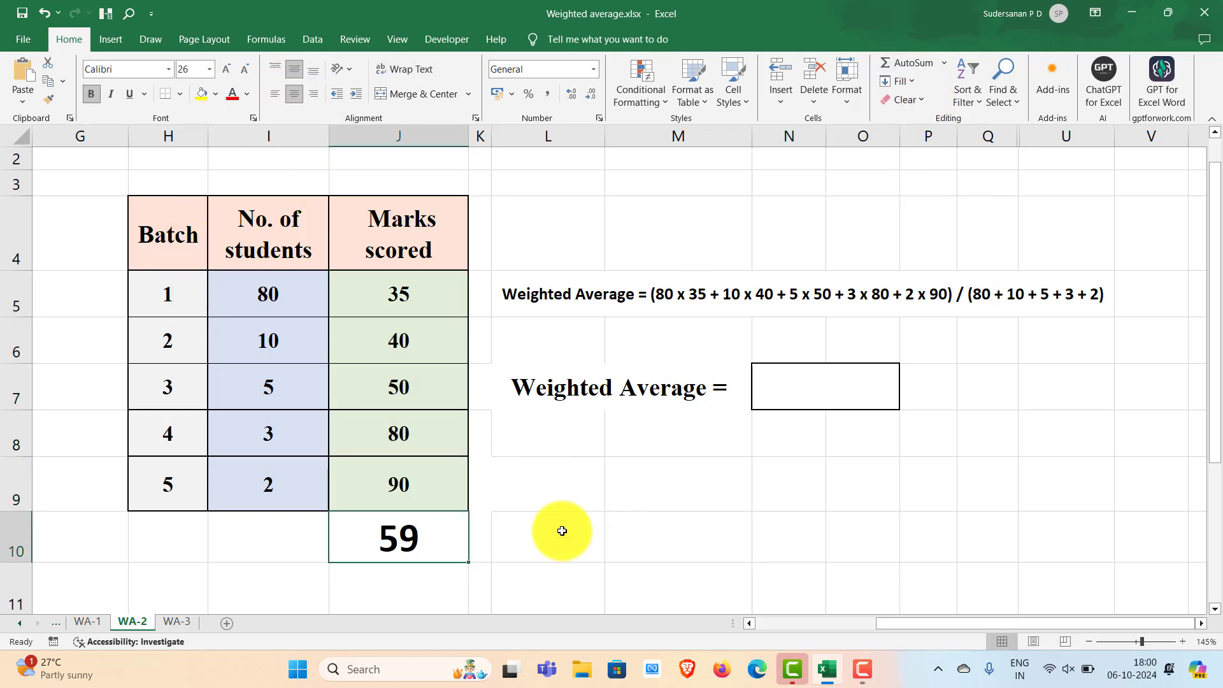
click(565, 526)
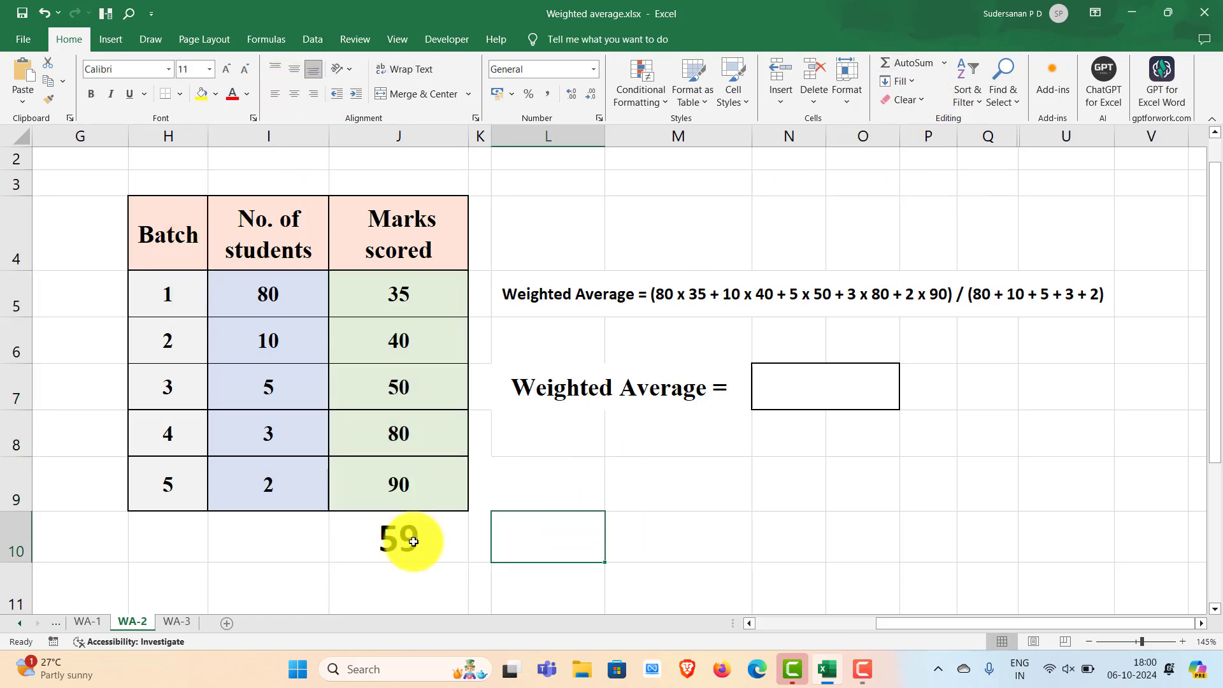
click(420, 541)
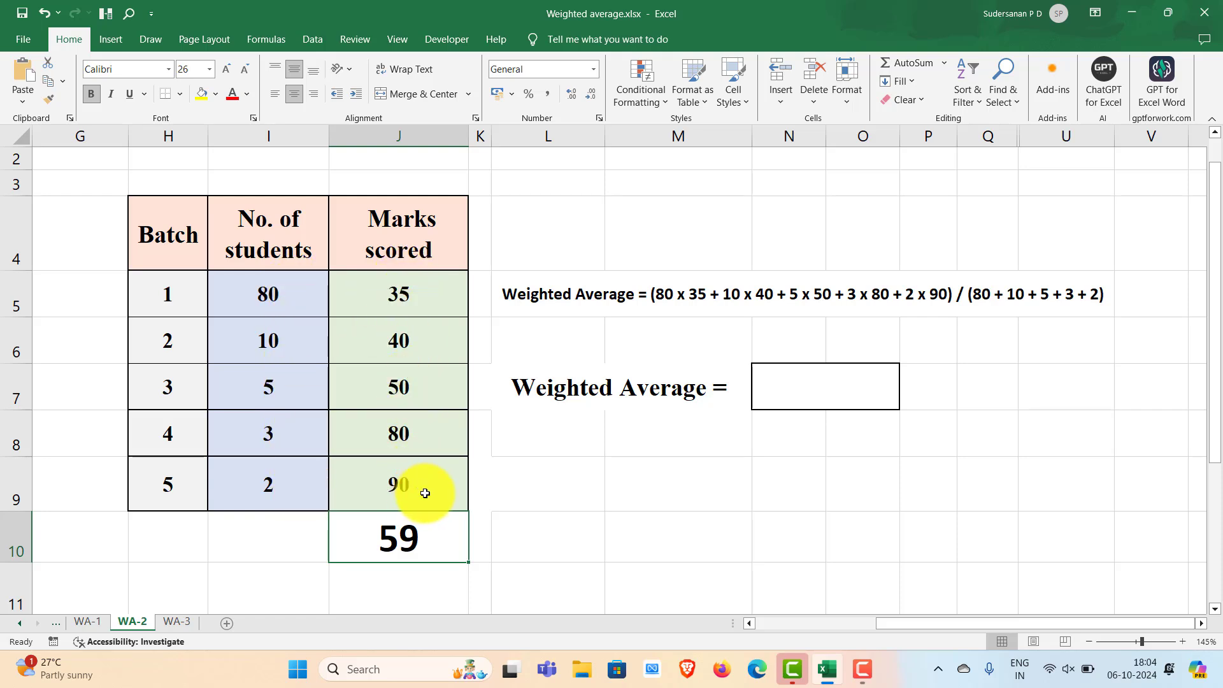
Begin the N7 formula with SUMPRODUCT(I5:I9,J5:J9) of student counts and marks
double_click(781, 386)
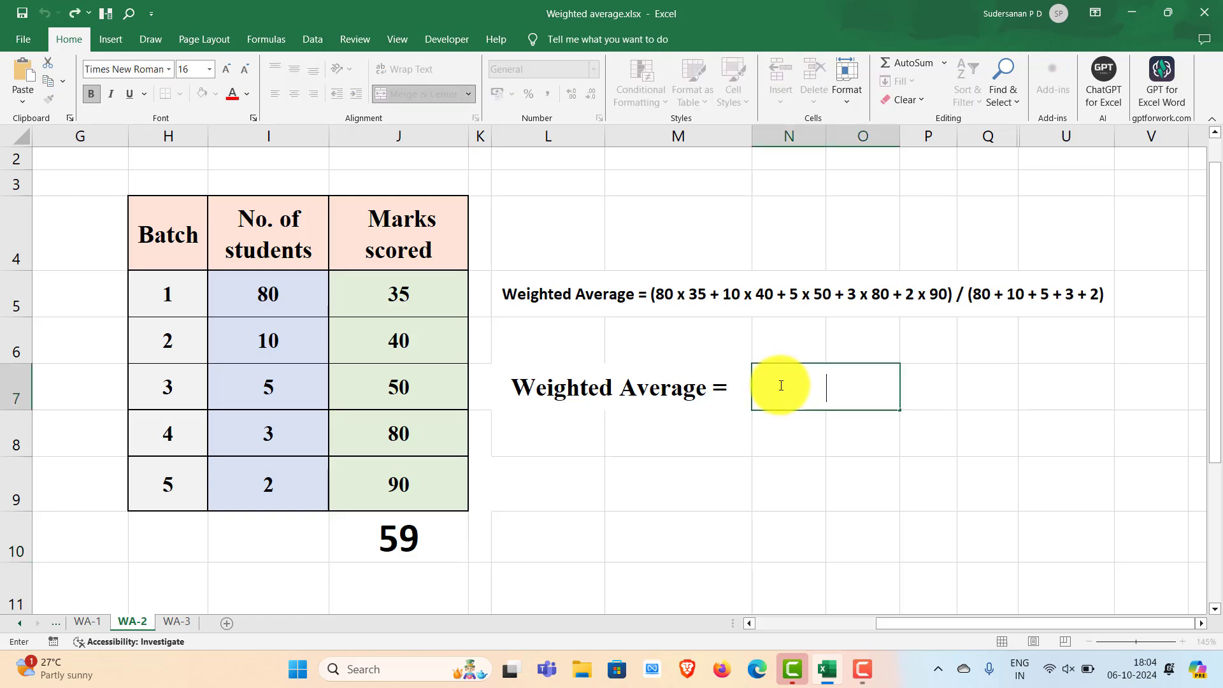
text(=)
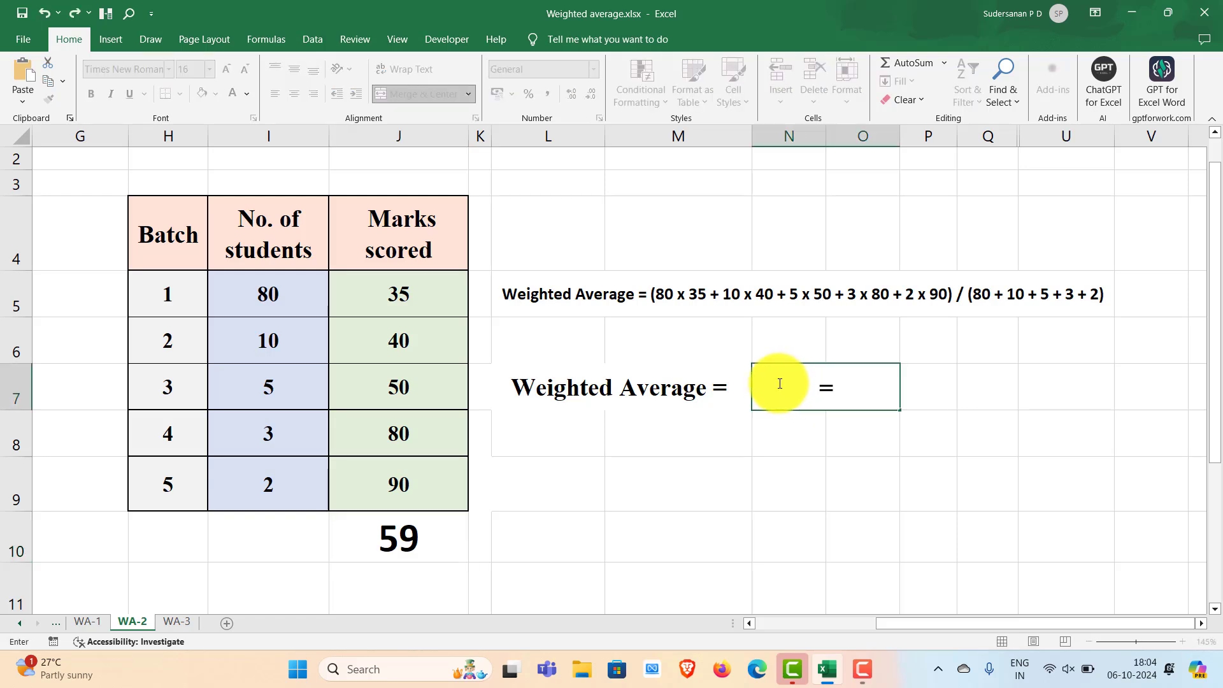
text(su)
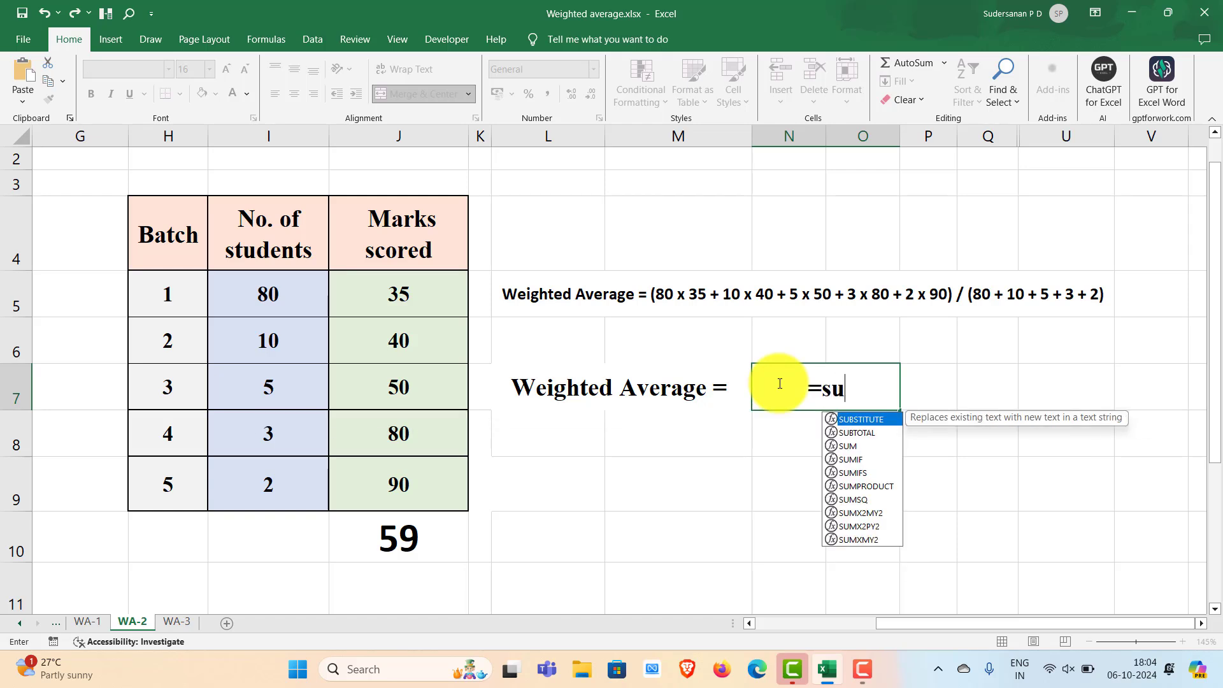
text(m)
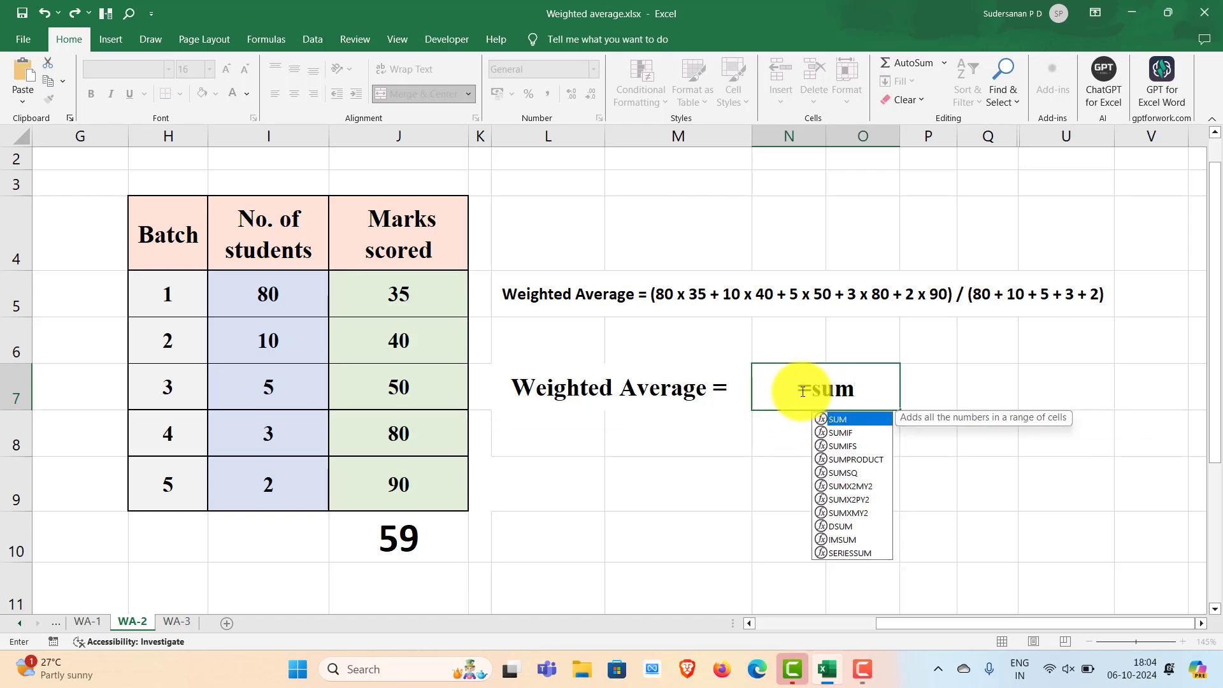
double_click(859, 459)
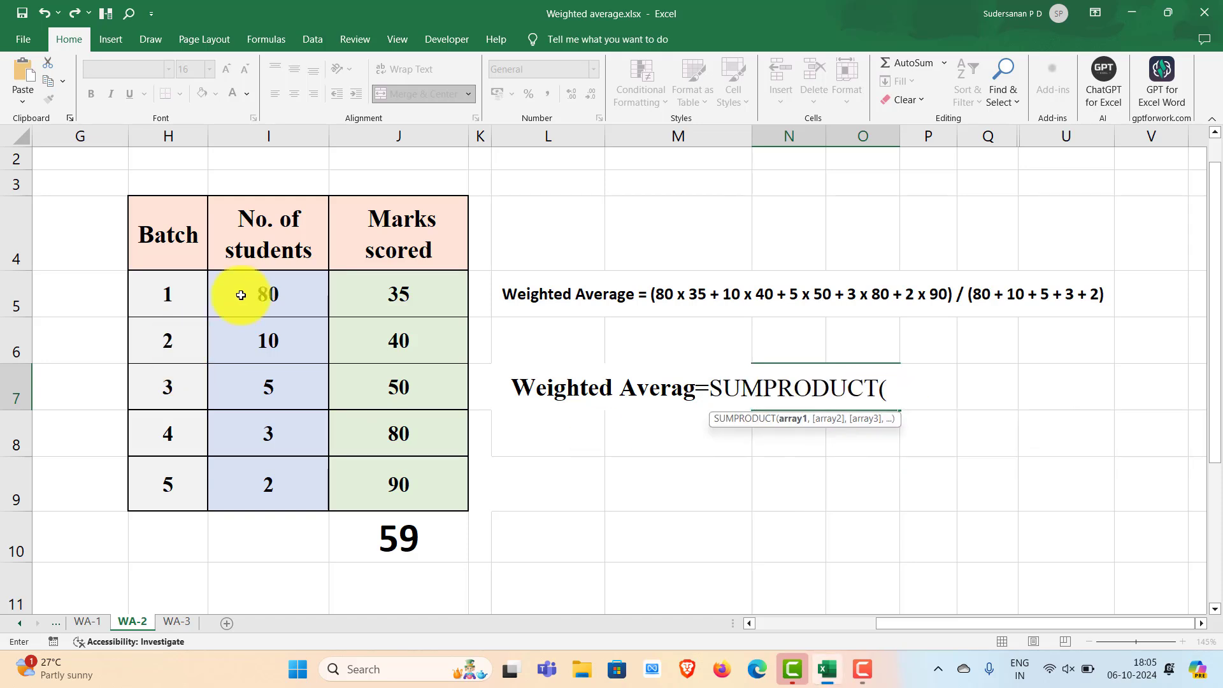
click(263, 288)
drag(263, 288, 265, 477)
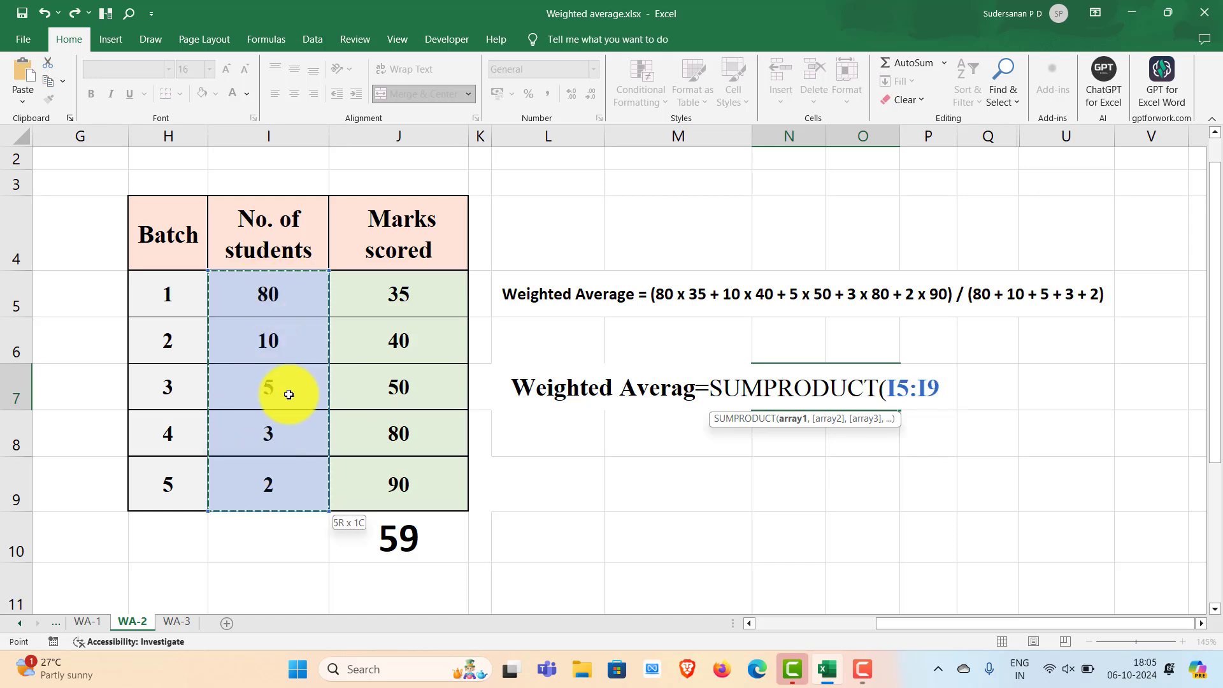
text(,)
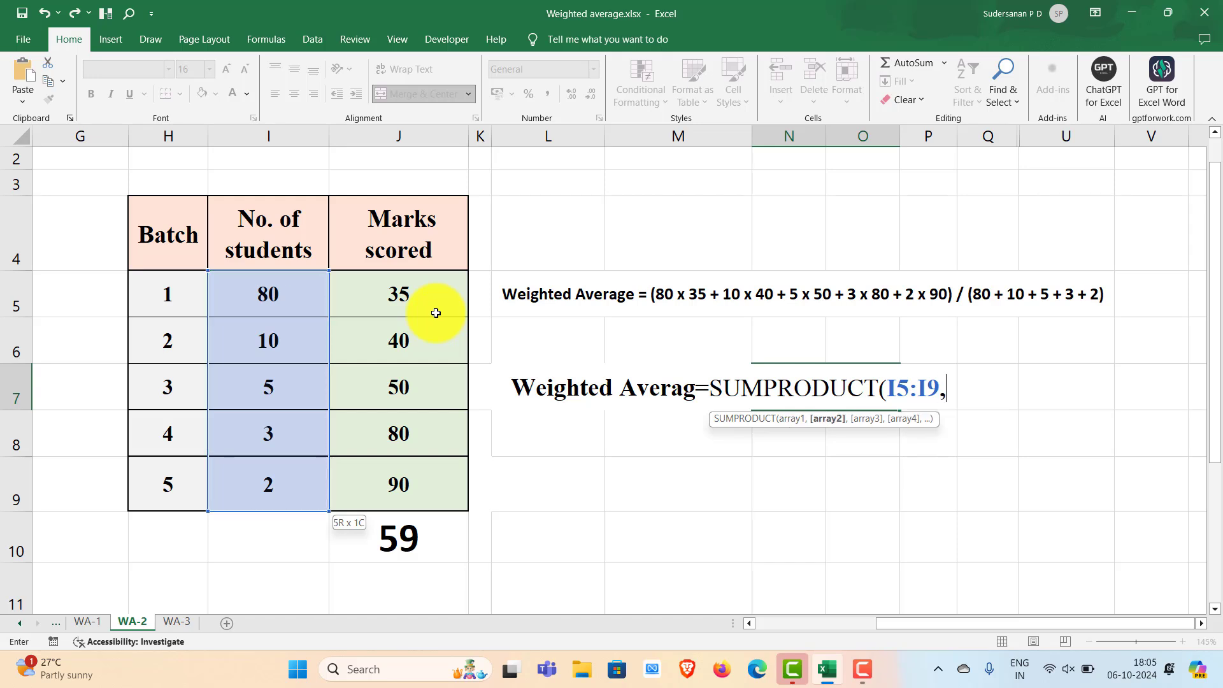
drag(387, 291, 390, 471)
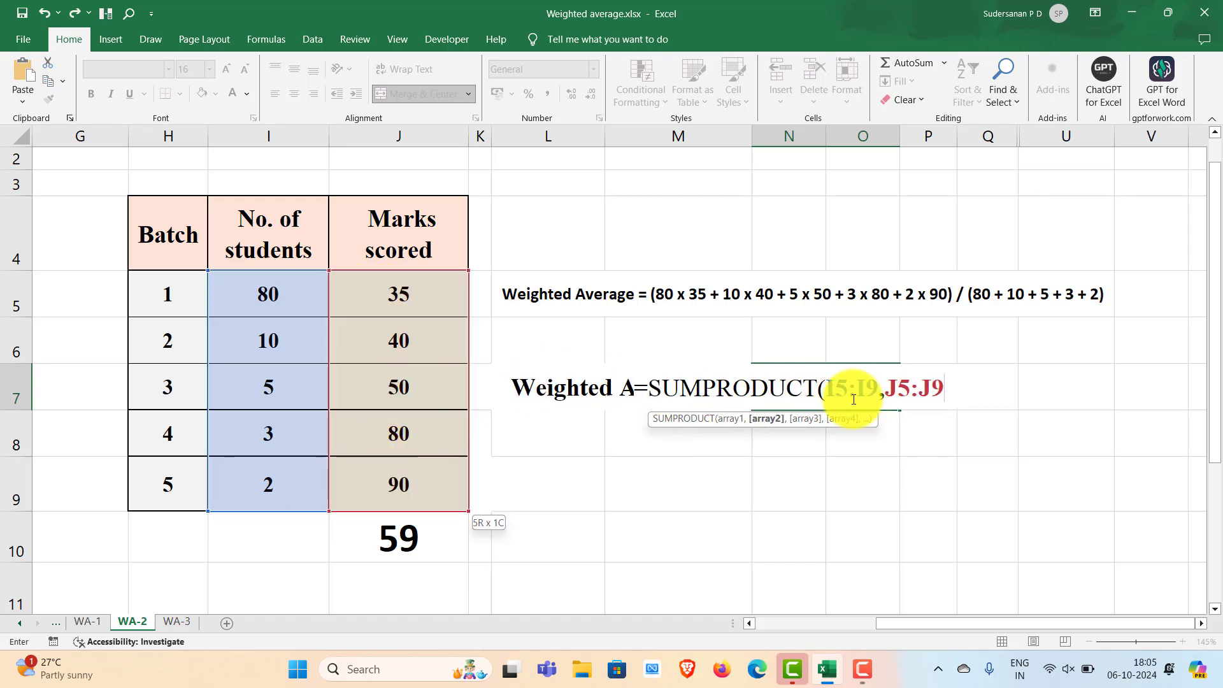
text())
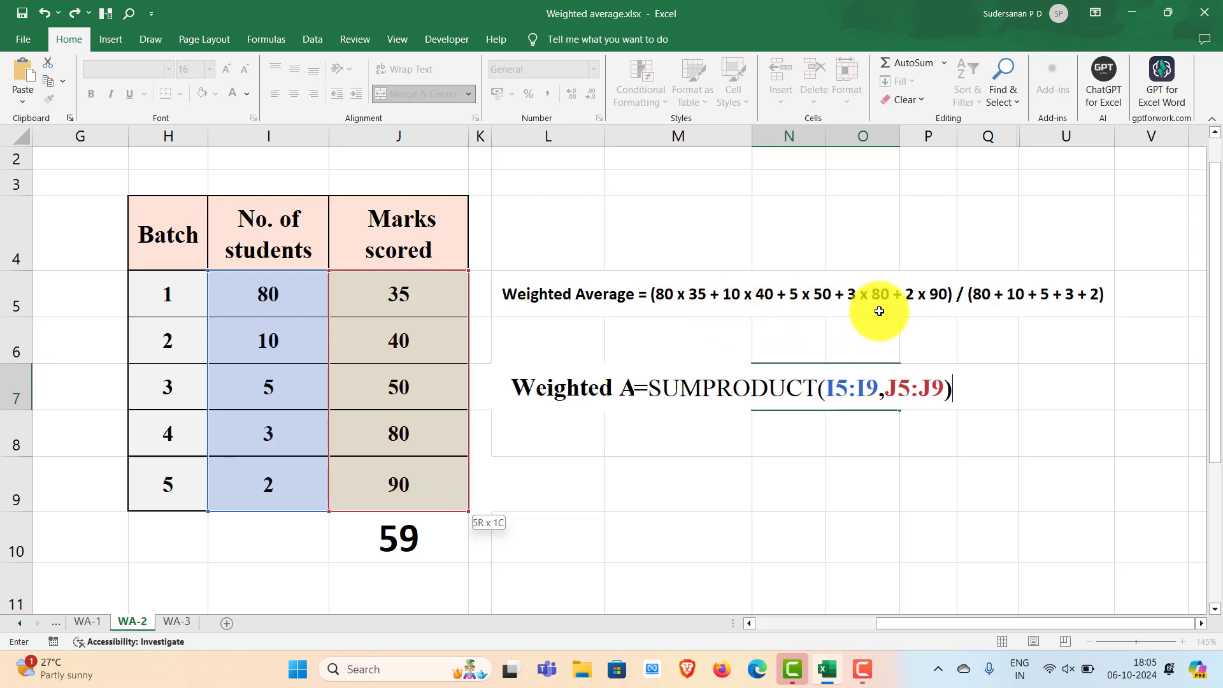
Divide it by SUM(I5:I9) and commit, giving a weighted average of 38.7
text(/)
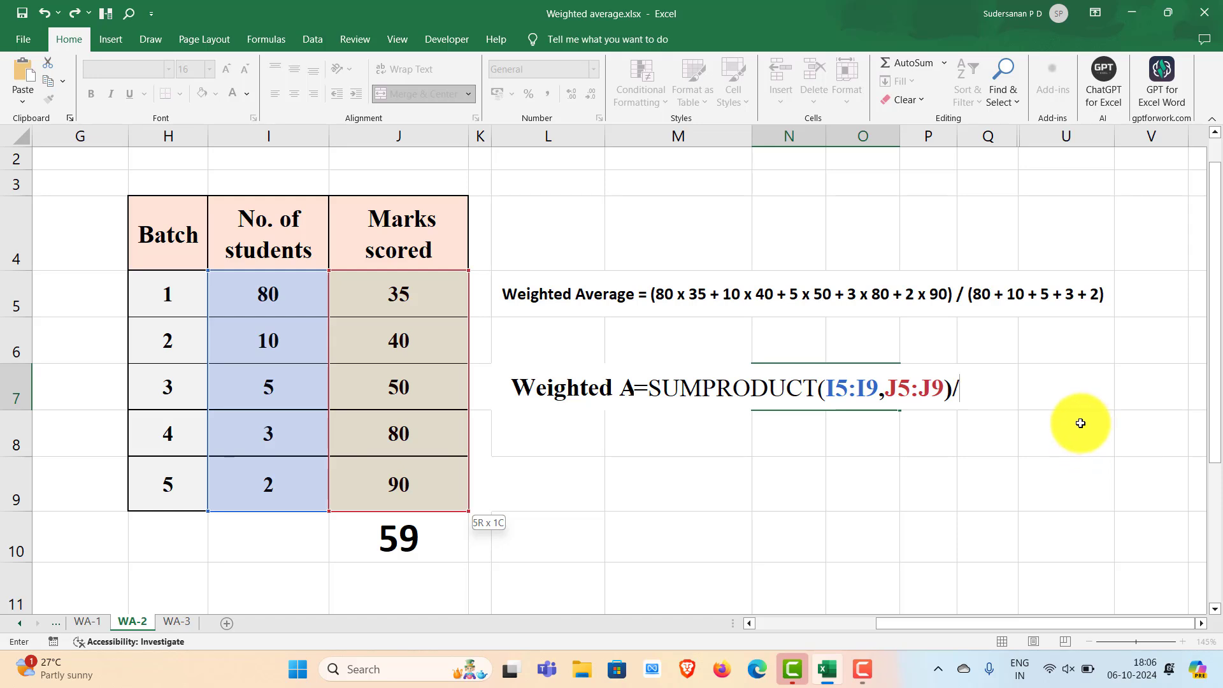
text(sum)
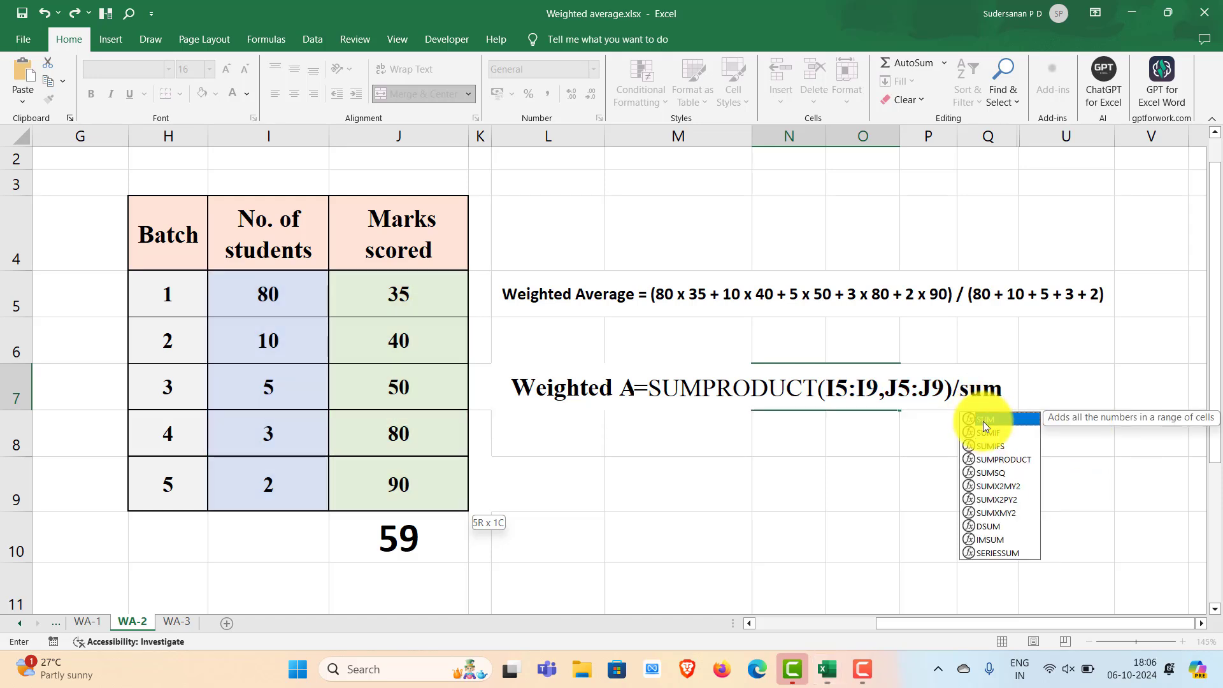
key(Tab)
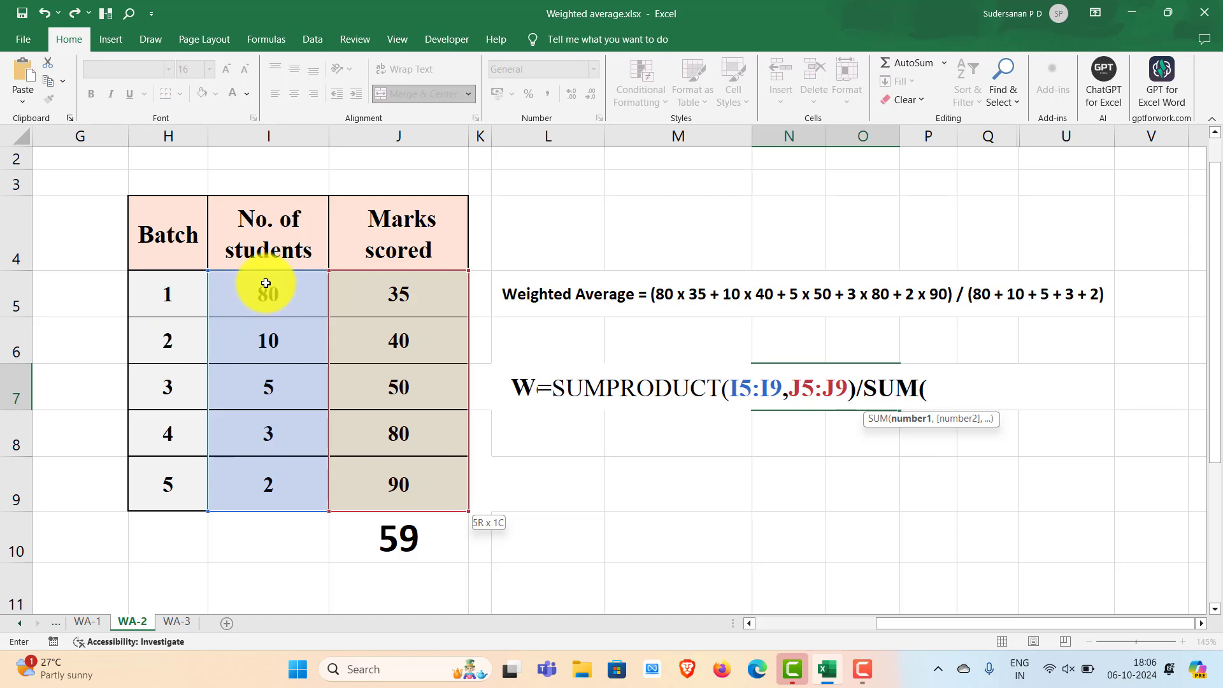
click(272, 303)
drag(277, 327, 294, 477)
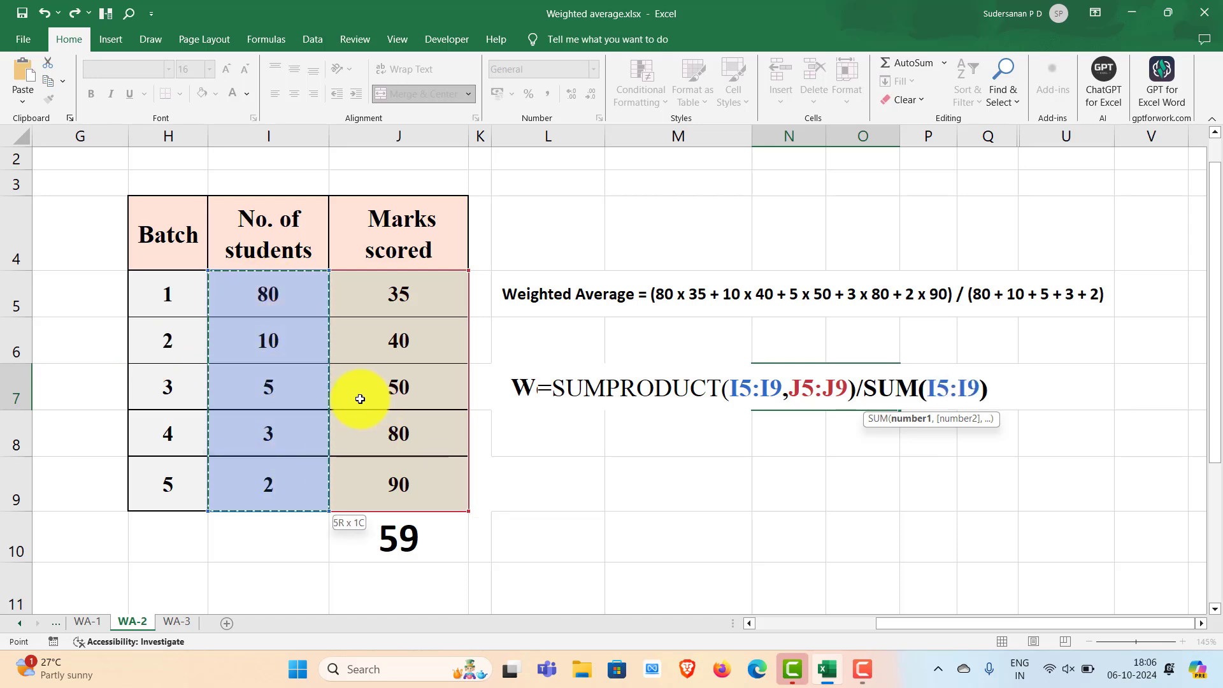
key(Return)
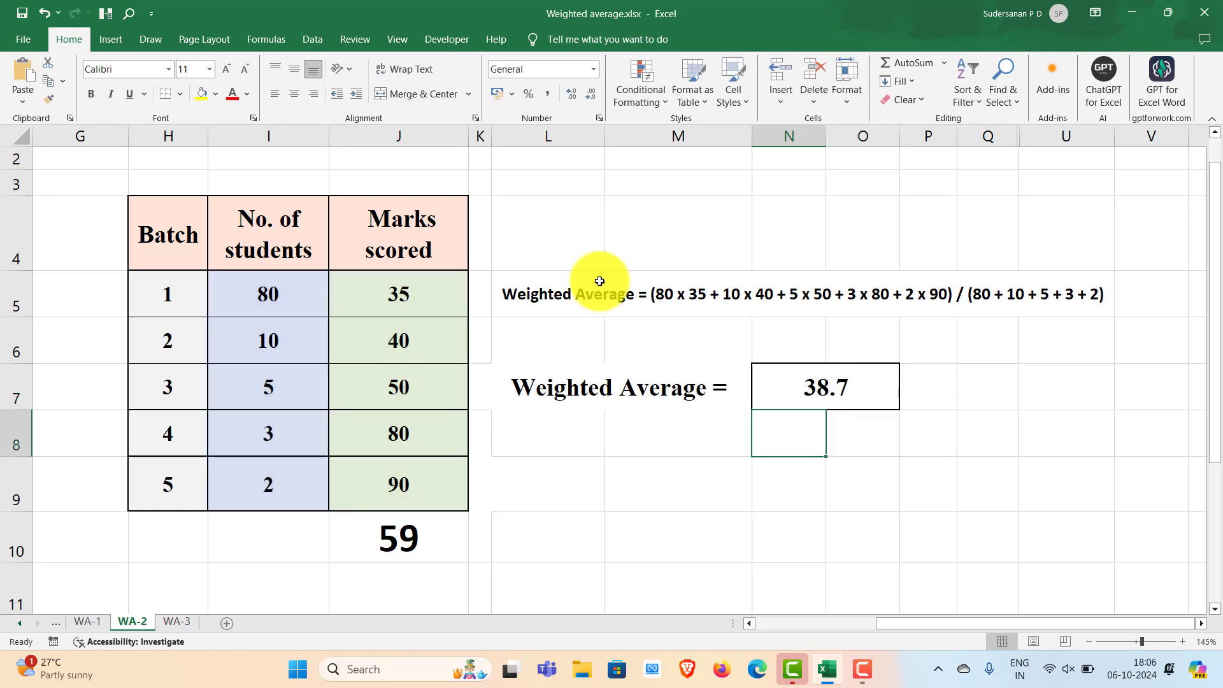
Move to the WA-3 sheet with deposits 50000, 30000, 20000 at 10, 8, 6 percent
click(866, 466)
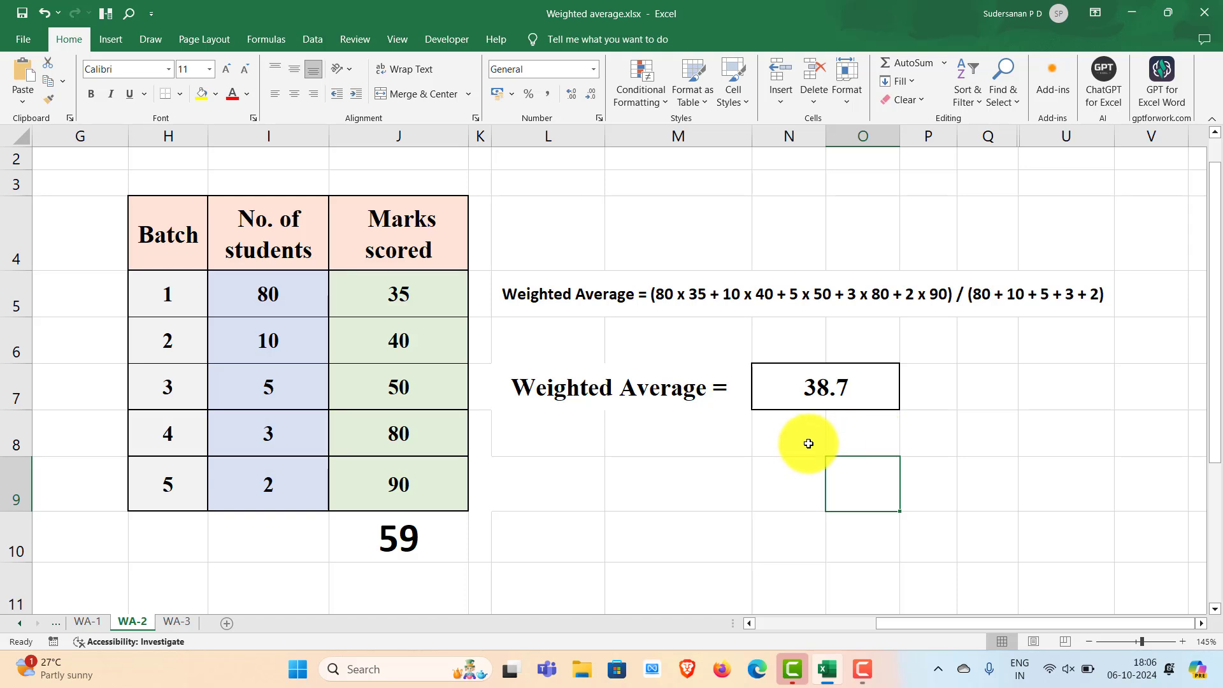
click(905, 568)
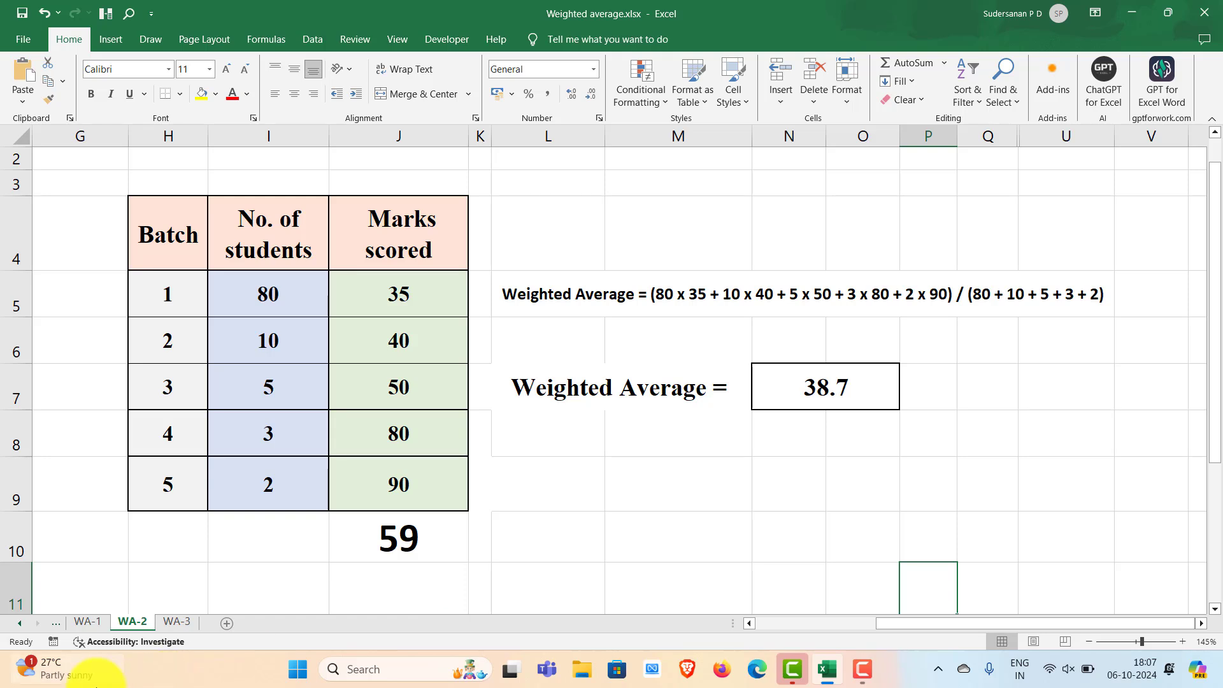
click(177, 621)
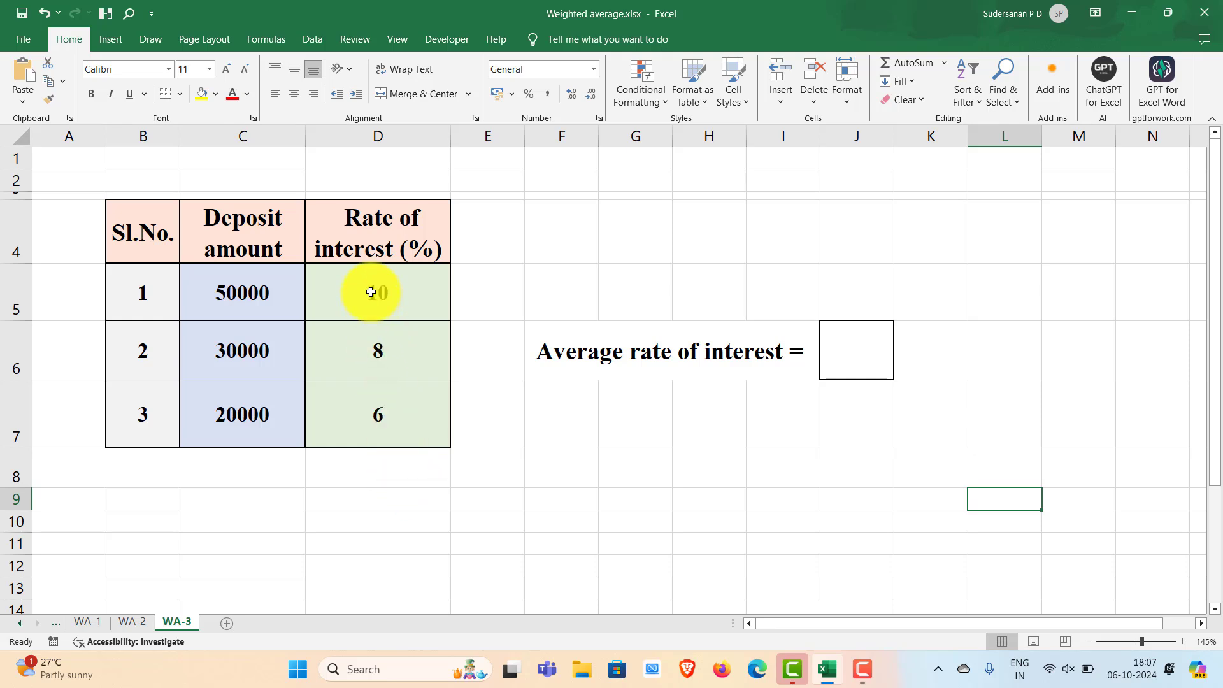
Insert the average of rates D5:D7 into D8, giving 8
drag(370, 292, 376, 464)
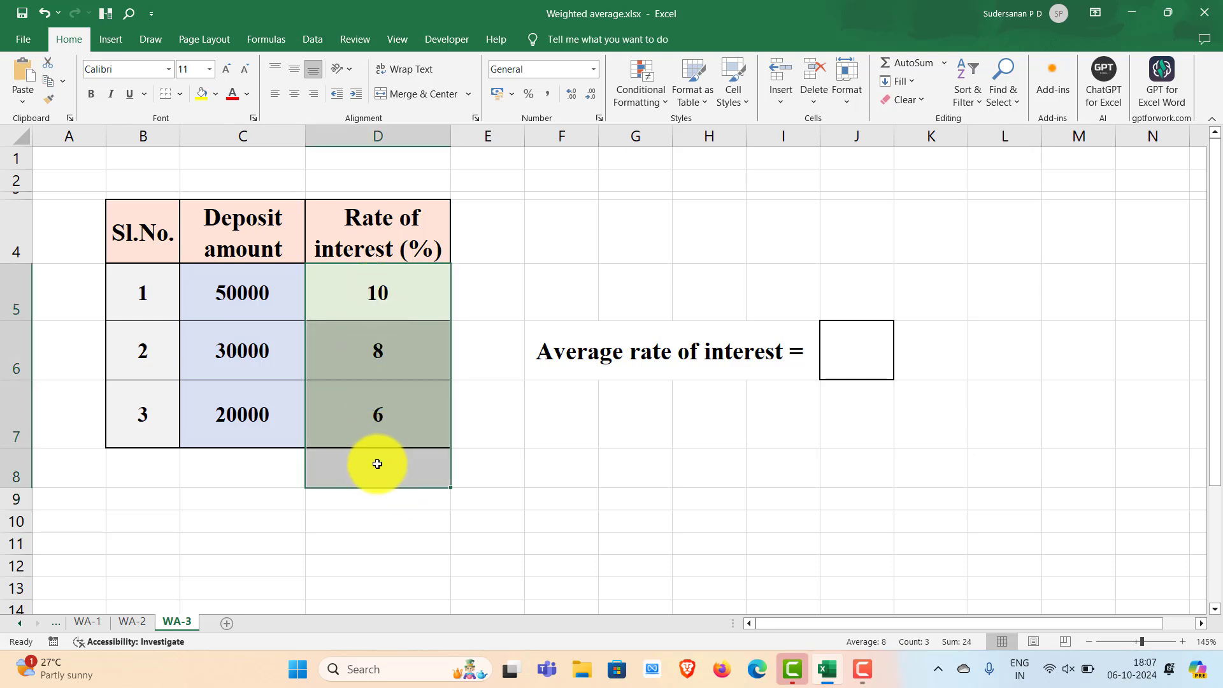
click(943, 63)
click(921, 101)
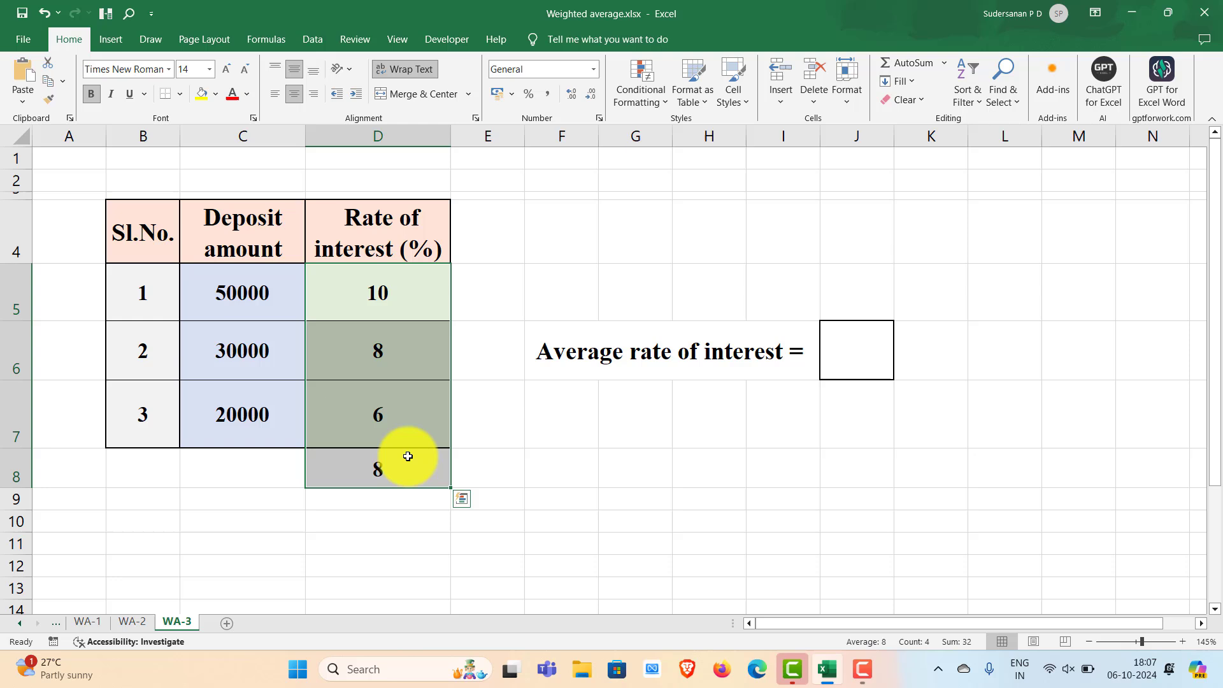
click(385, 500)
click(383, 463)
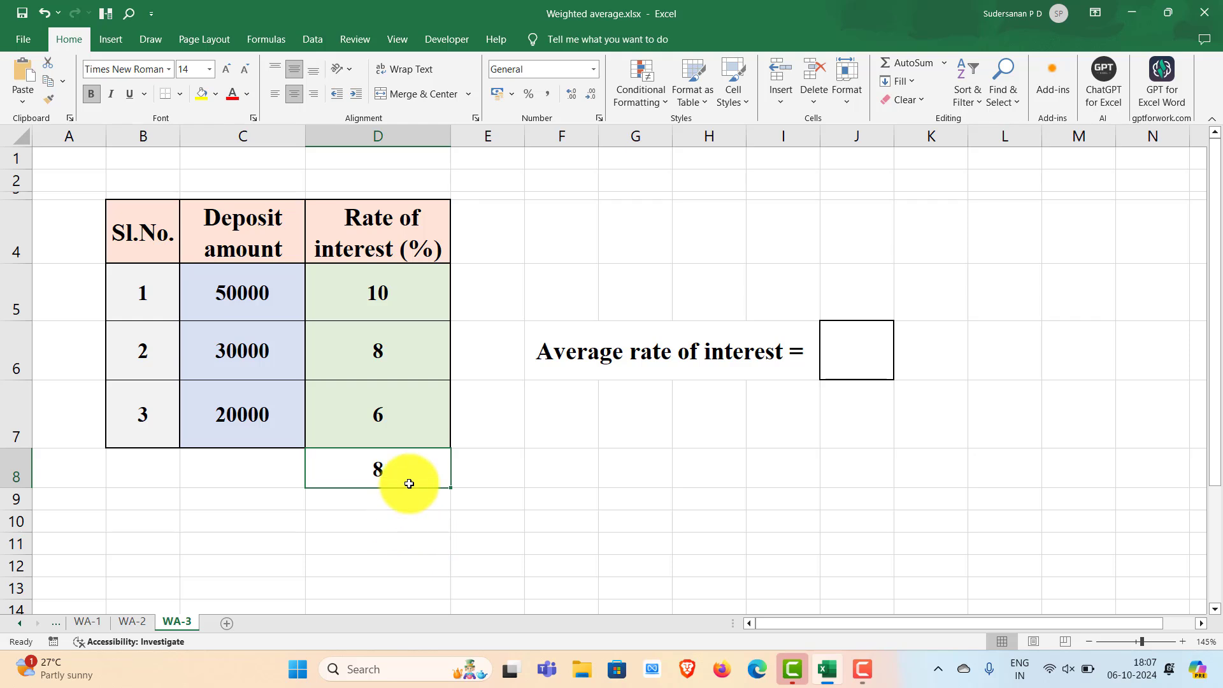
click(530, 521)
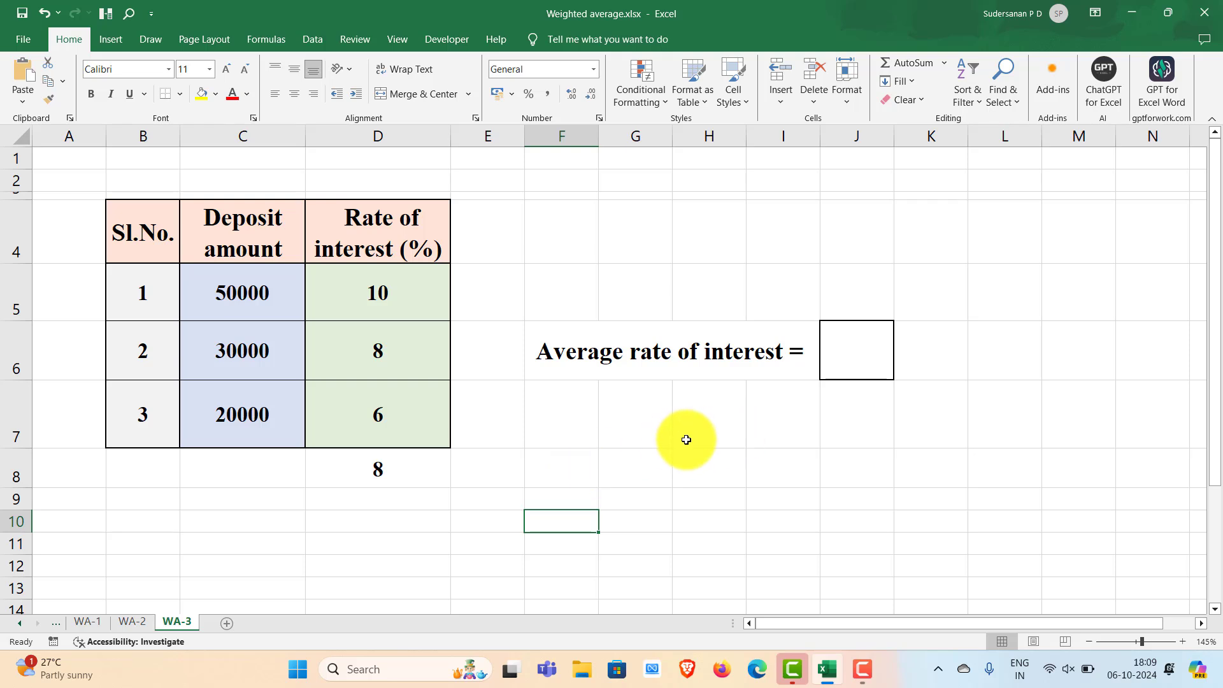
Begin the J6 formula with SUMPRODUCT(C5:C7,D5:D7) of deposits and rates
click(838, 348)
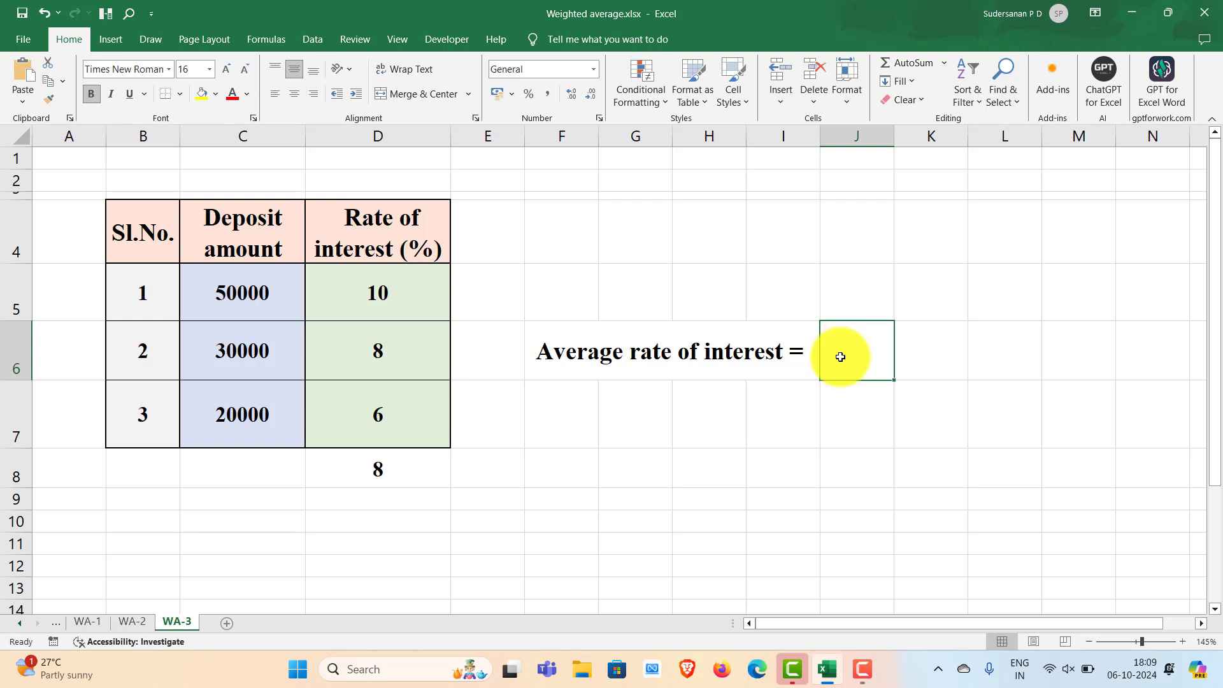
double_click(834, 350)
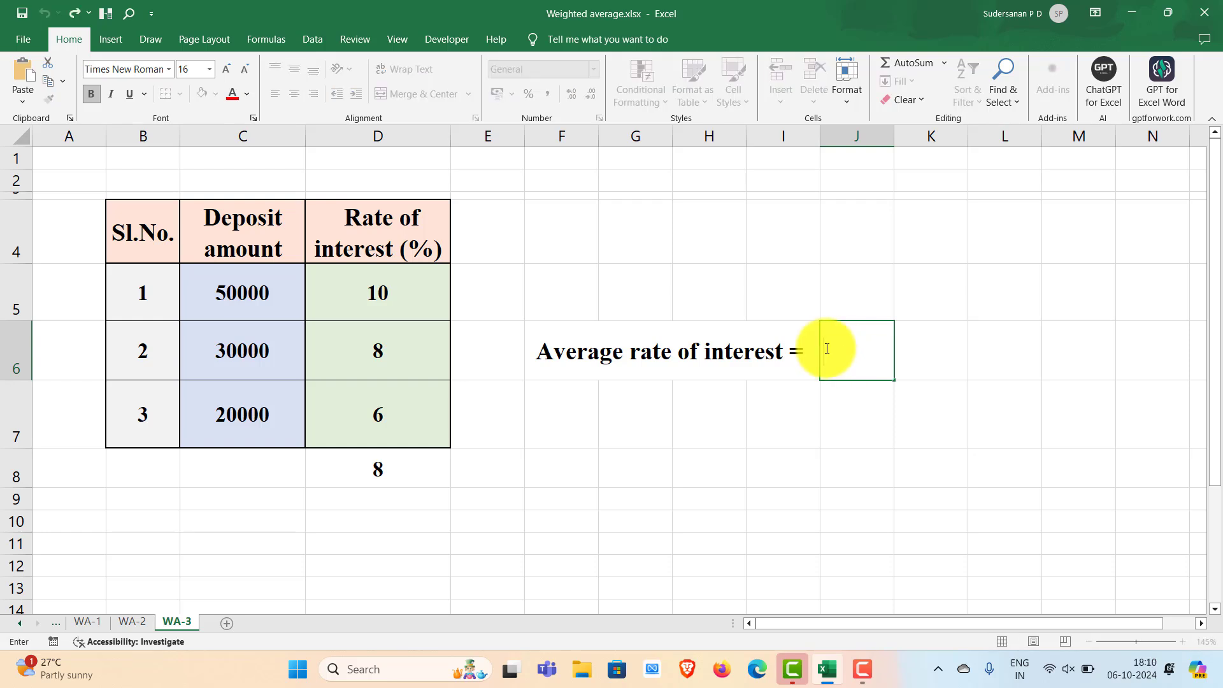
text(=sum)
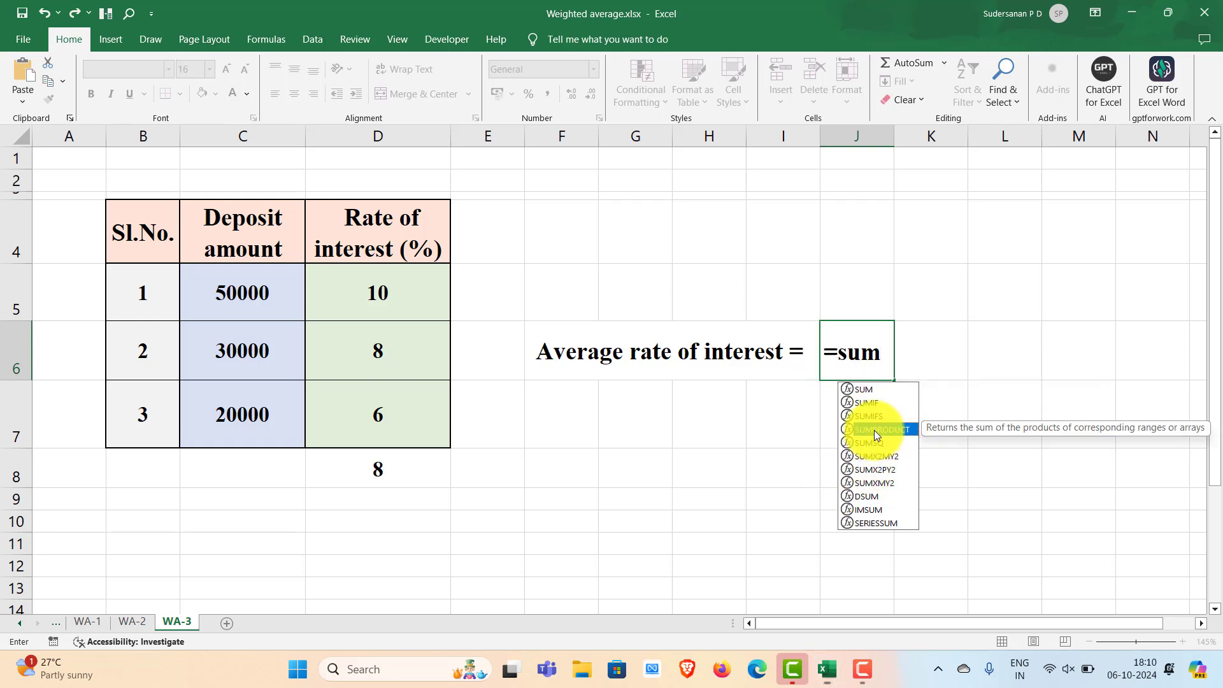
double_click(870, 430)
drag(249, 284, 296, 414)
text(,)
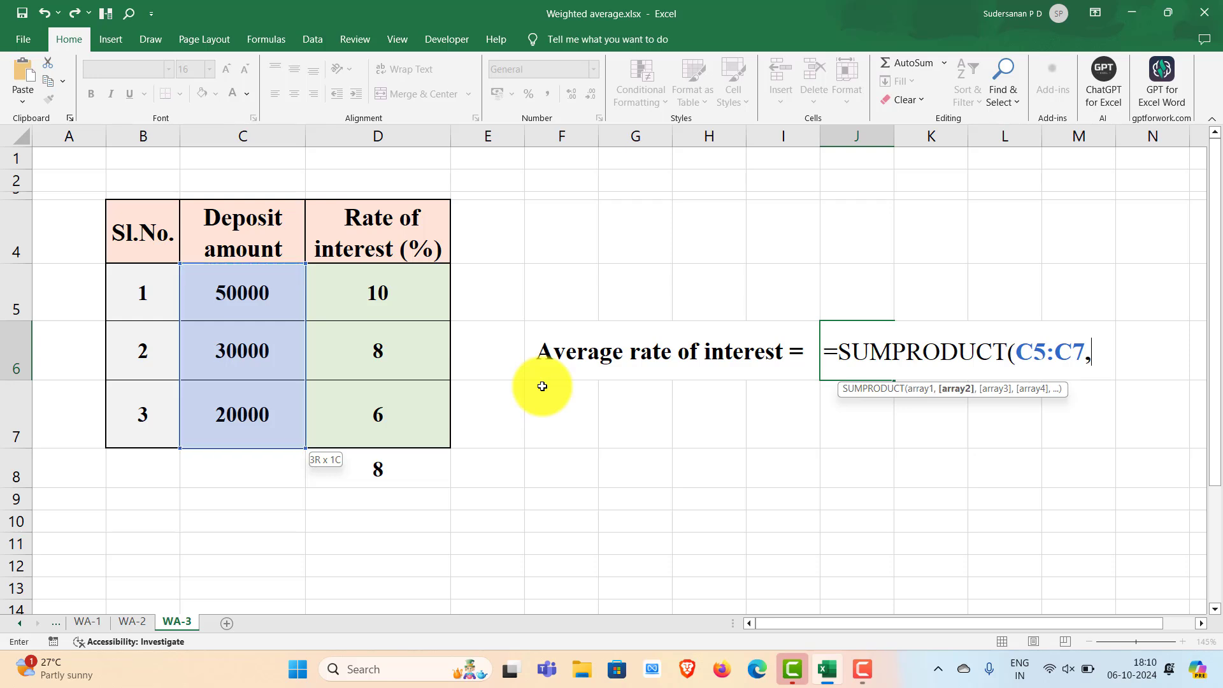
drag(395, 292, 381, 412)
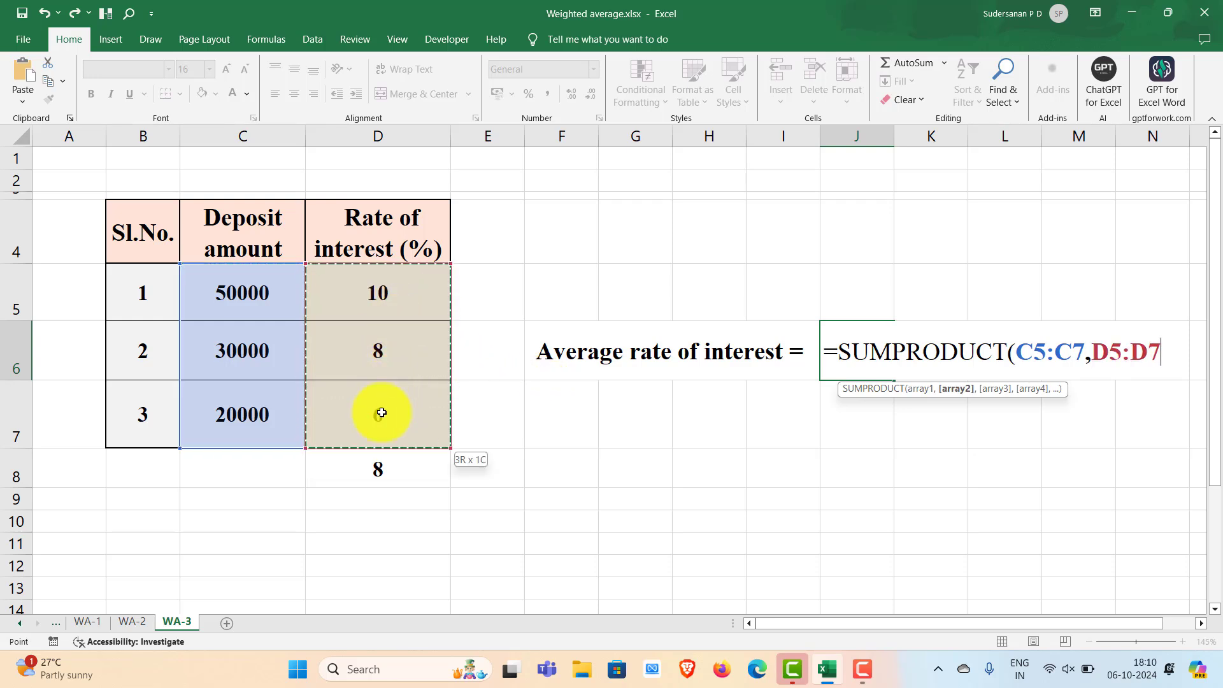
Divide it by SUM(C5:C7) and commit, giving a weighted rate of 8.6
text())
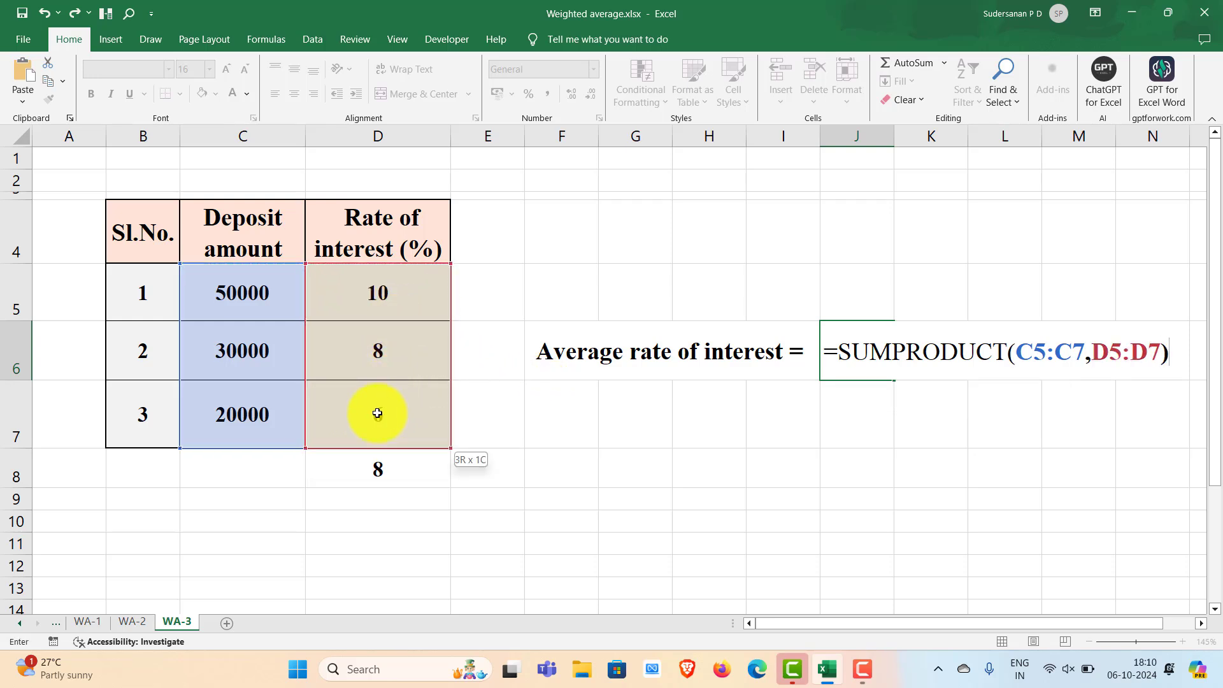
text(/Sum)
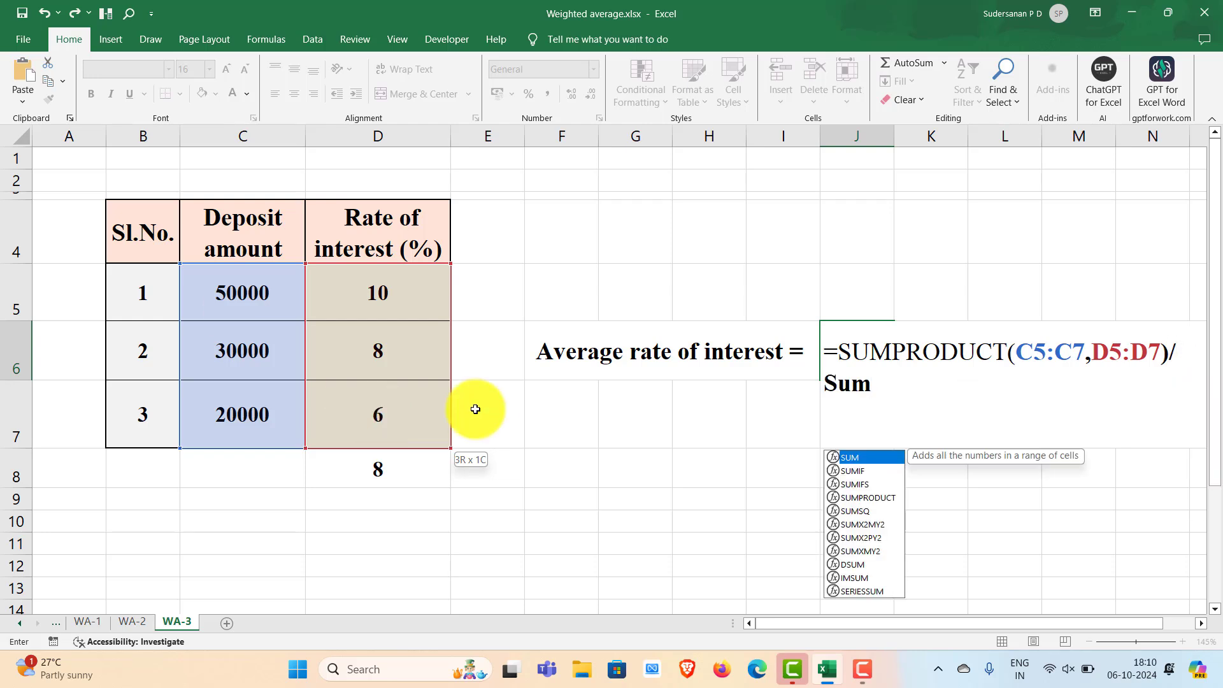
double_click(850, 459)
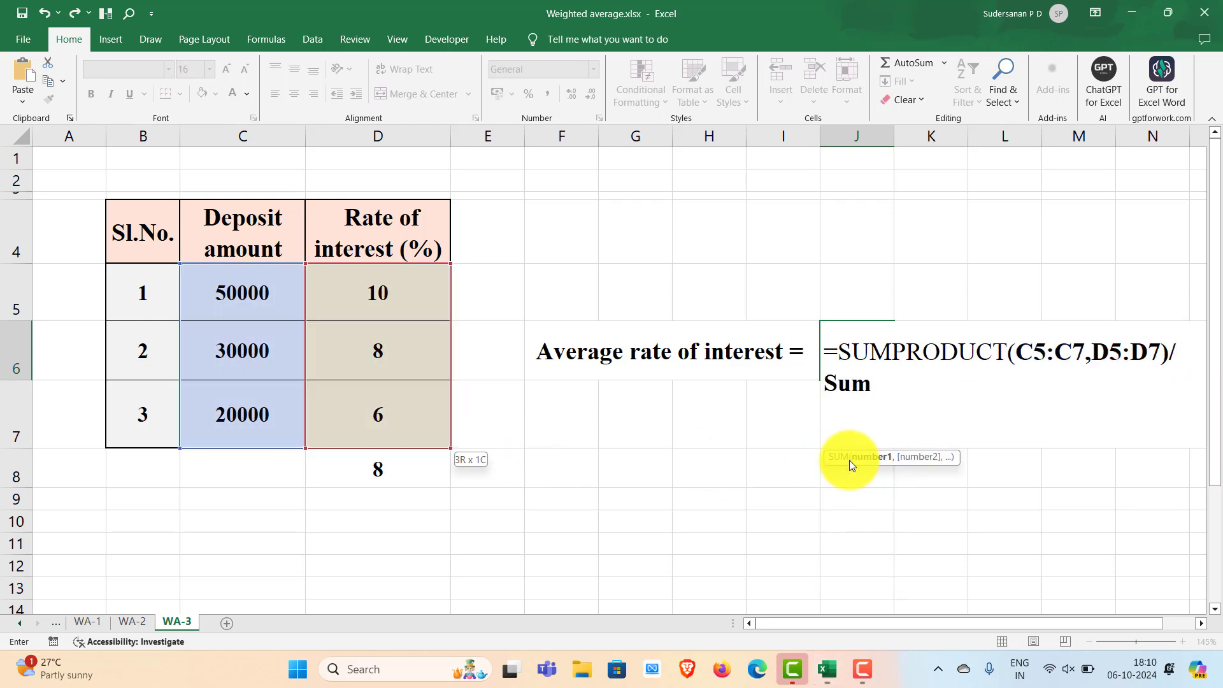
click(246, 290)
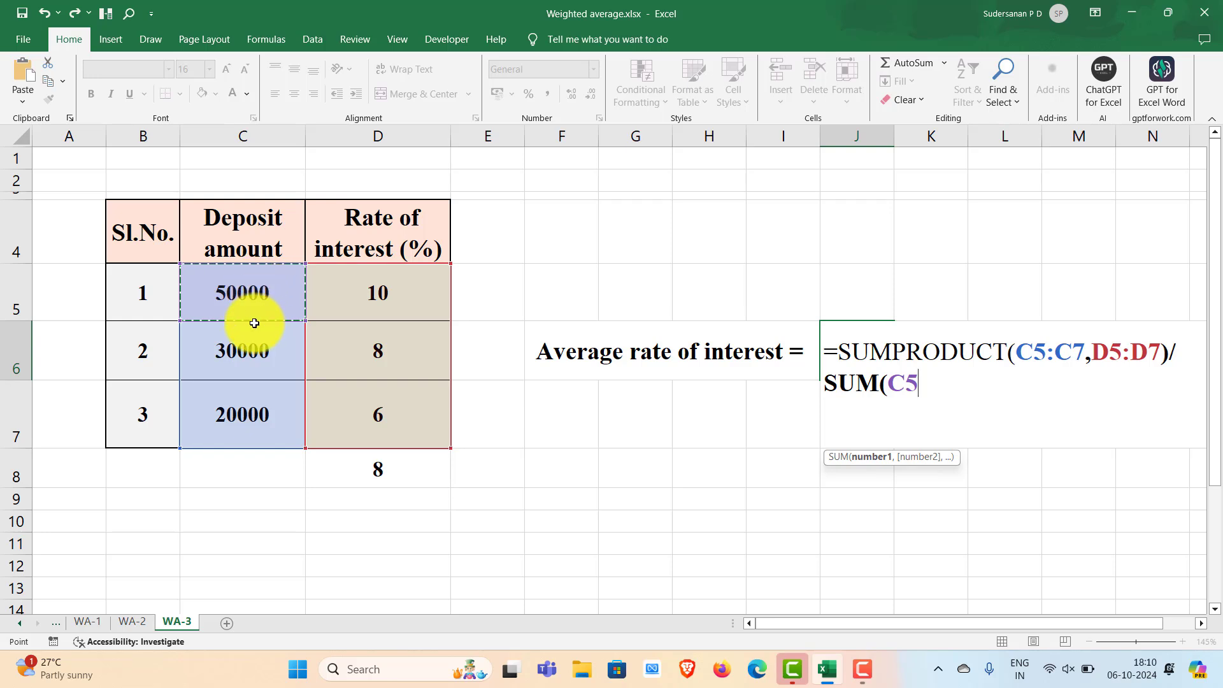
drag(254, 323, 255, 412)
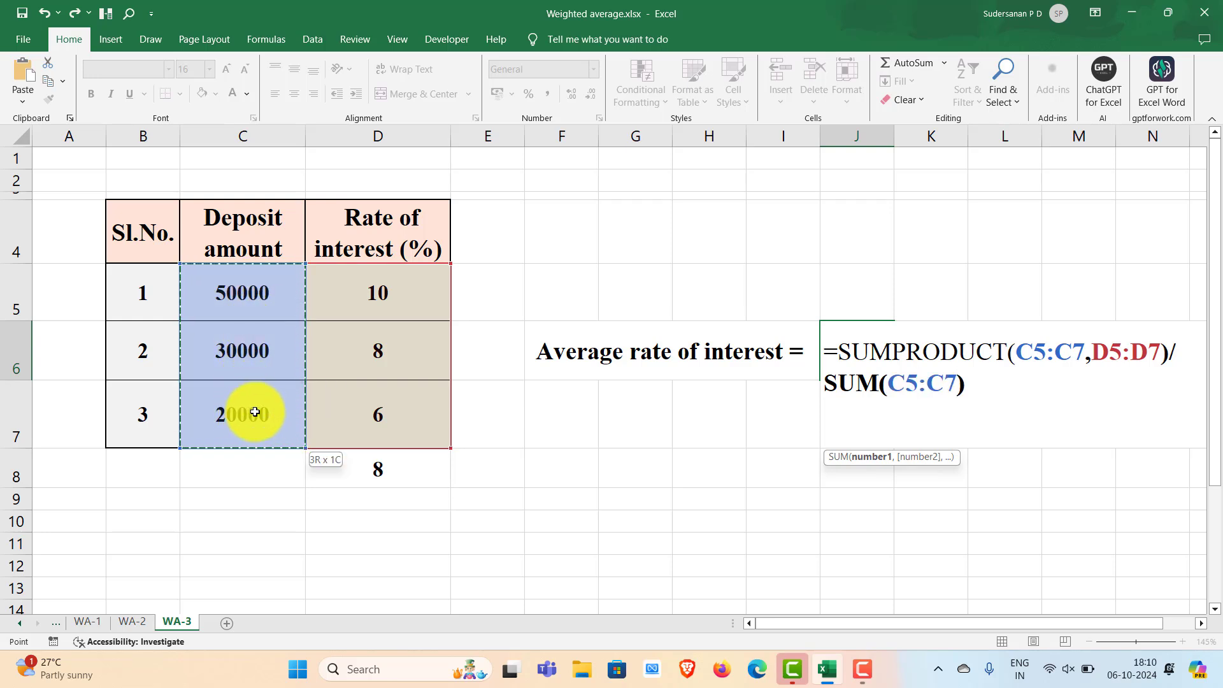
text())
key(Return)
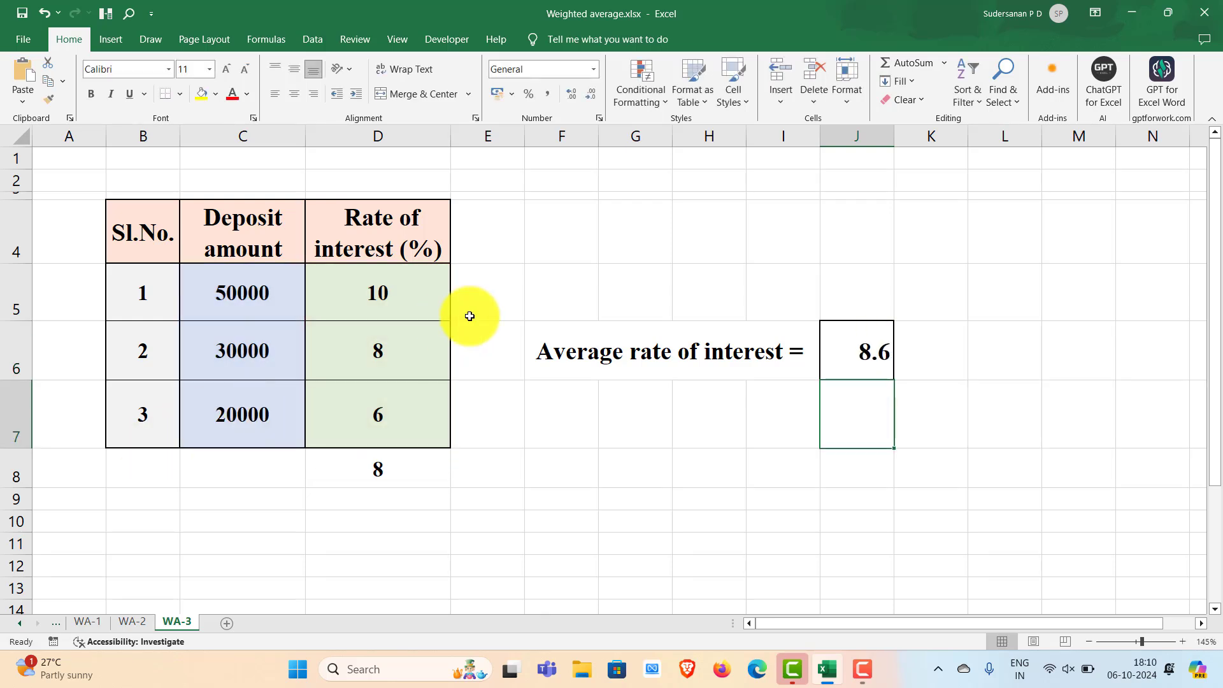
click(860, 356)
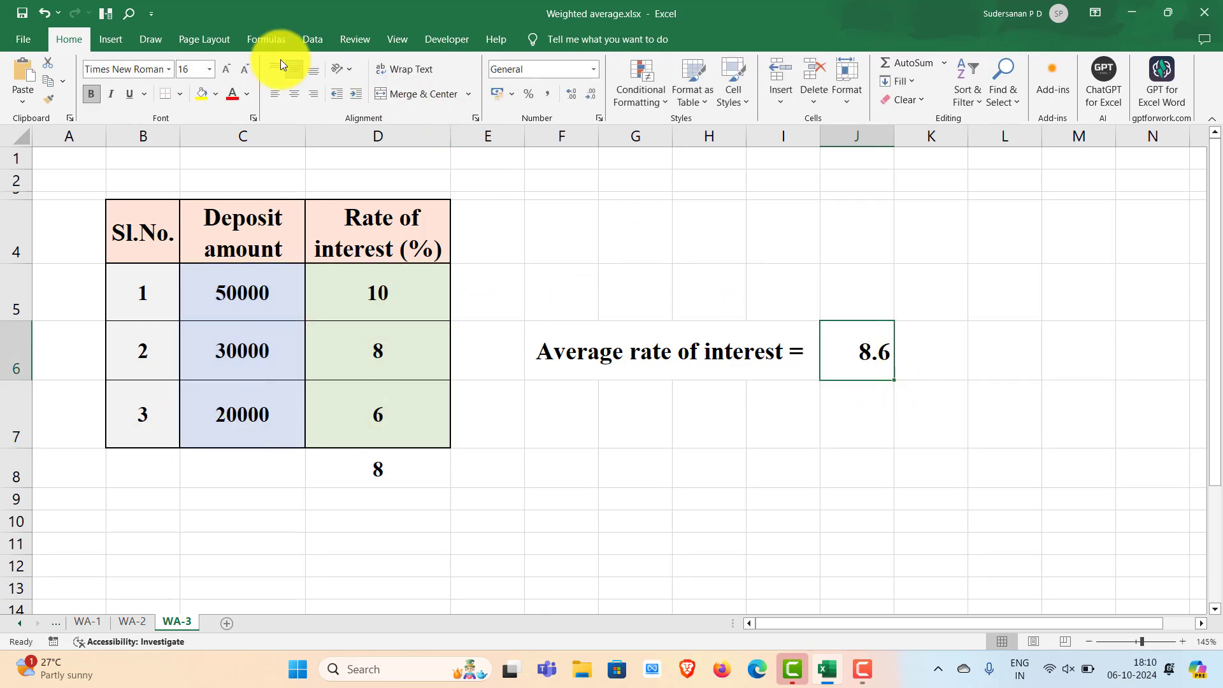
Centre the 8.6 result in J6
click(292, 93)
click(782, 468)
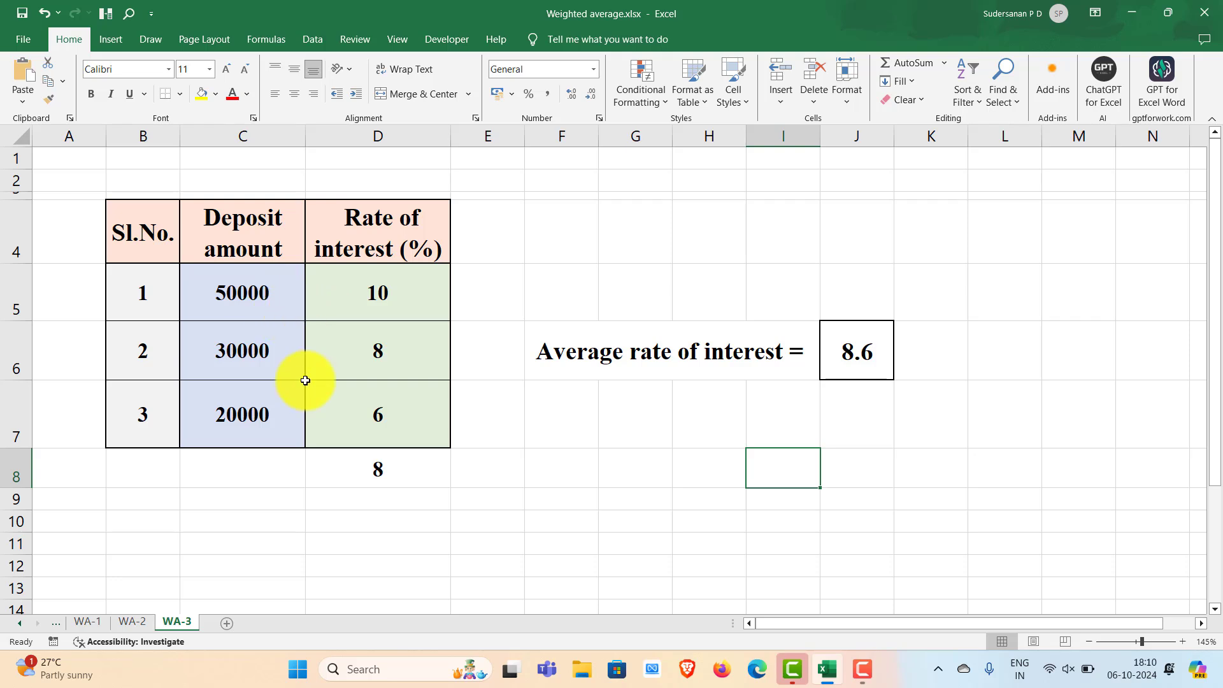